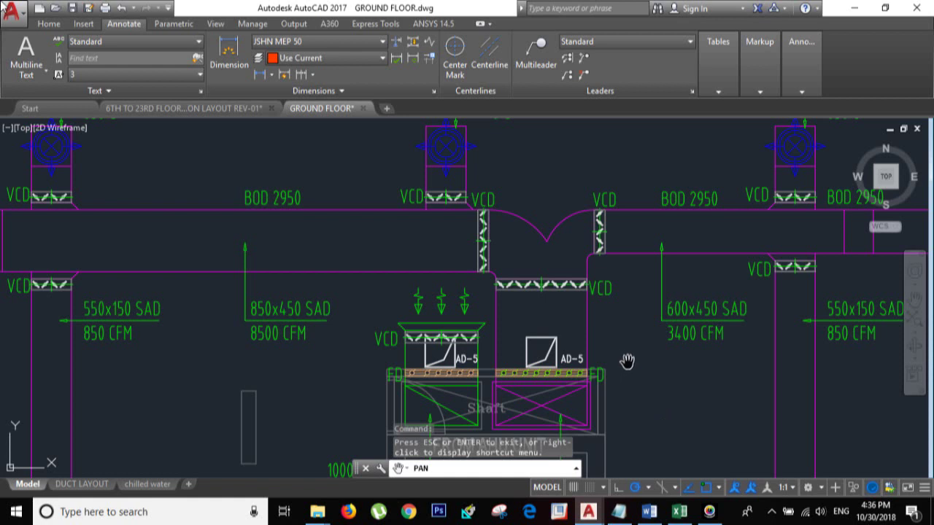
# Review the Yee piece straight-plus-elbow terms on the Word duct-area formula sheet
pyautogui.click(649, 512)
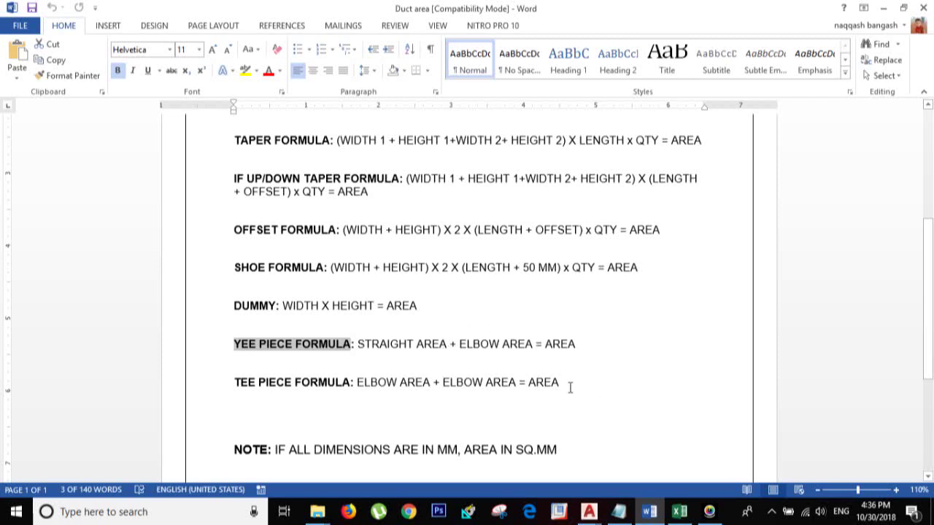
pyautogui.moveTo(536, 349); pyautogui.dragTo(358, 345)
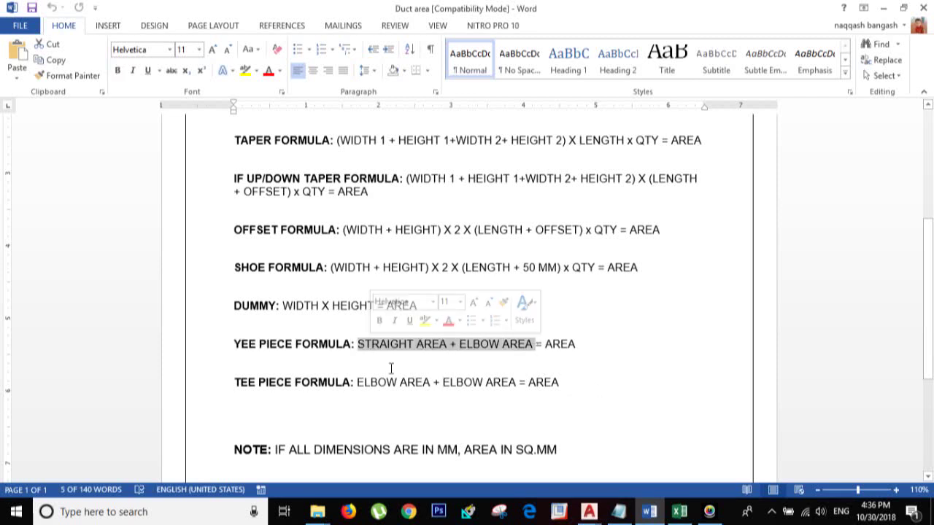
pyautogui.click(441, 367)
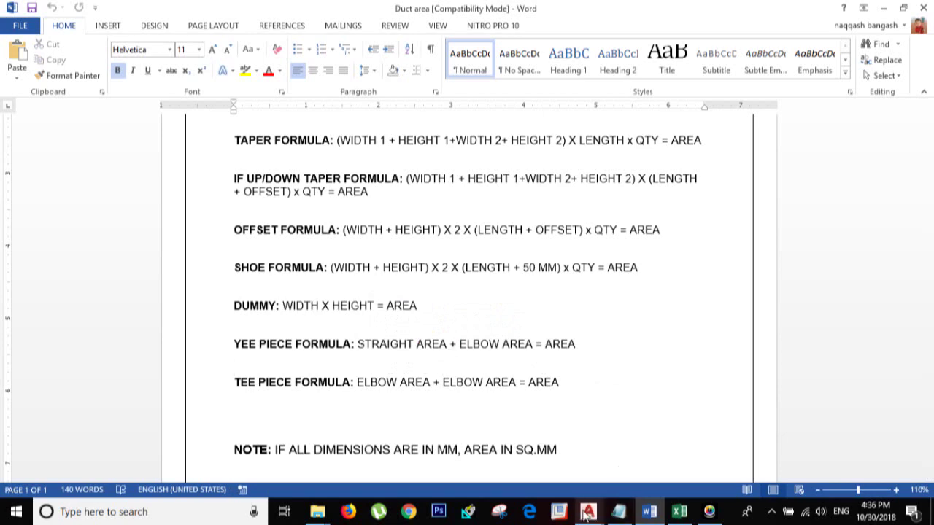
# Back in the duct drawing, frame the Y-piece junction above the AHU shaft, then end Pan
pyautogui.moveTo(588, 512)
pyautogui.click(615, 468)
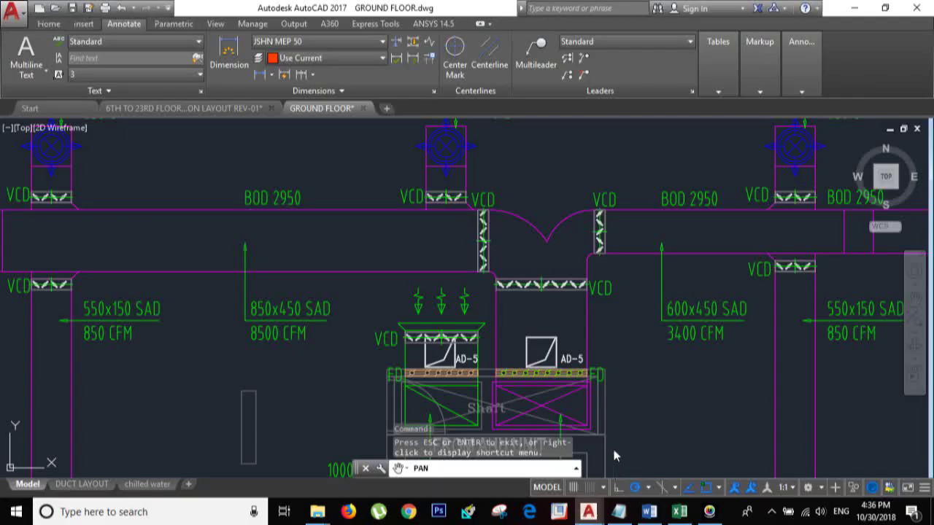
pyautogui.moveTo(559, 267); pyautogui.dragTo(545, 287)
pyautogui.scroll(2, 546, 282)
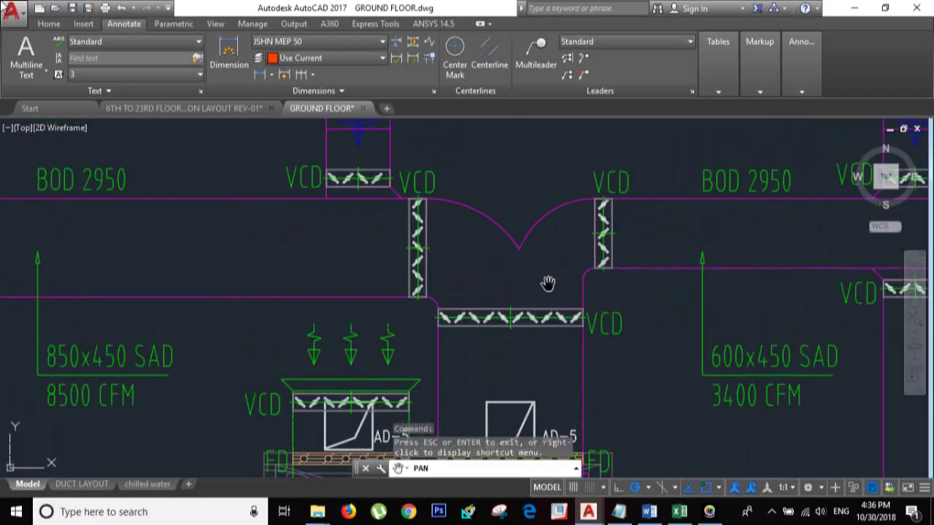
pyautogui.moveTo(501, 396); pyautogui.dragTo(484, 289)
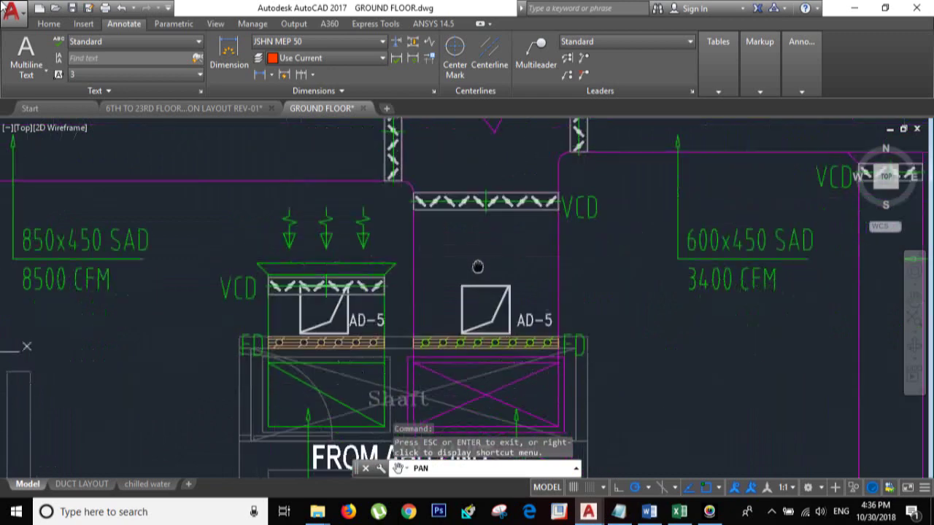
pyautogui.scroll(-2, 480, 293)
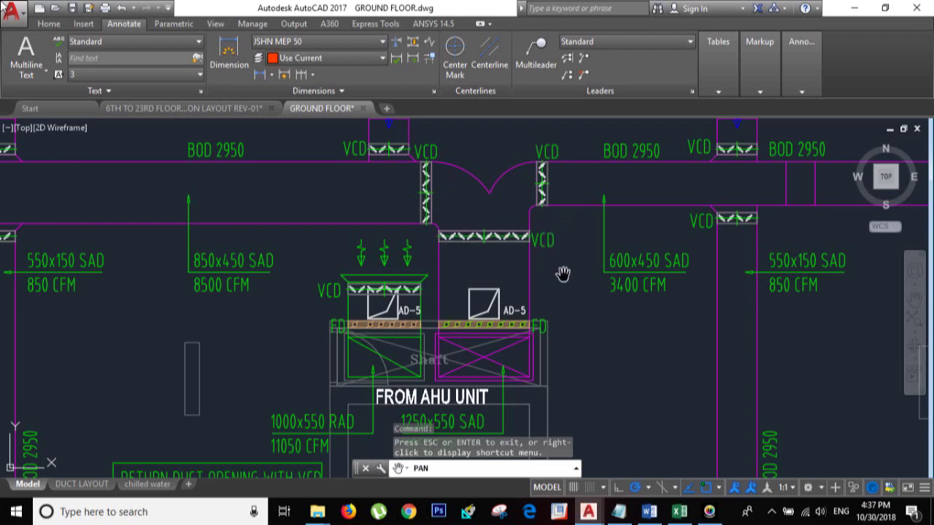
pyautogui.press('Escape')
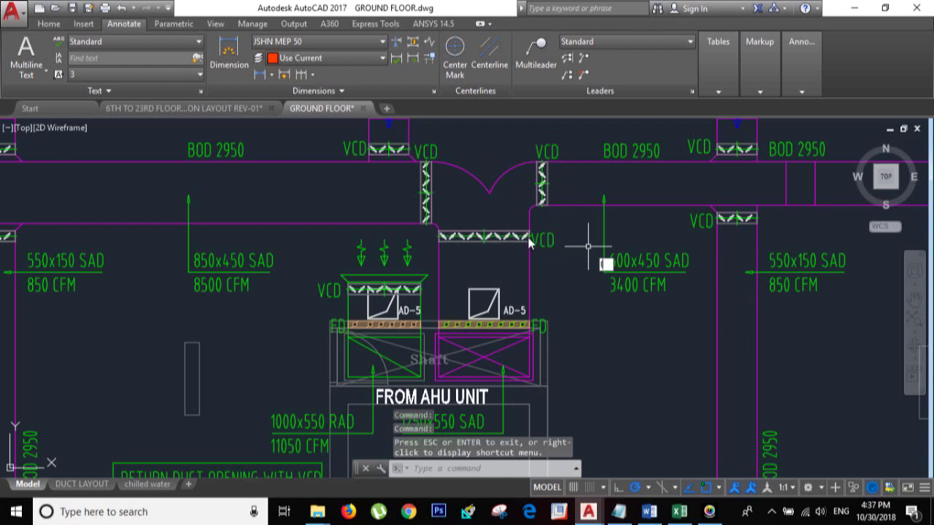
# Draw a vertical line from the Y-piece's curve cusp down to the damper
pyautogui.write('l')
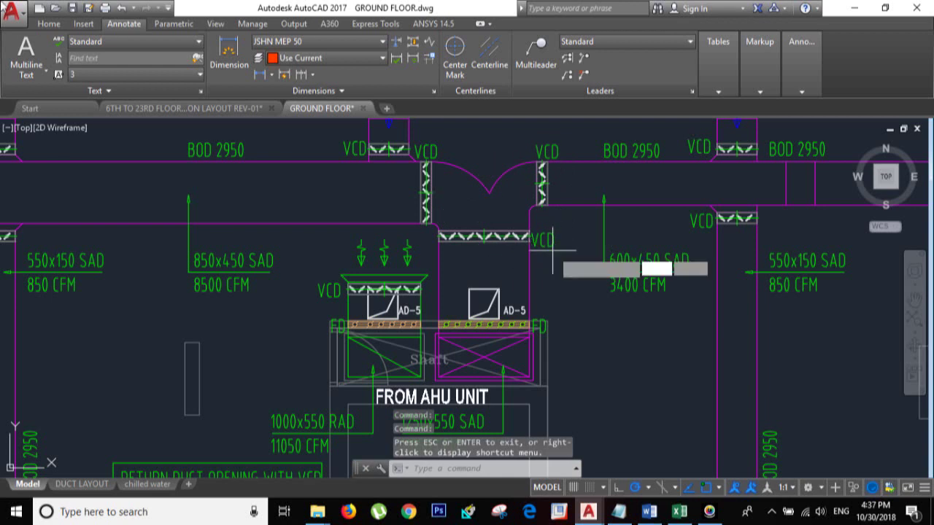
pyautogui.press('Return')
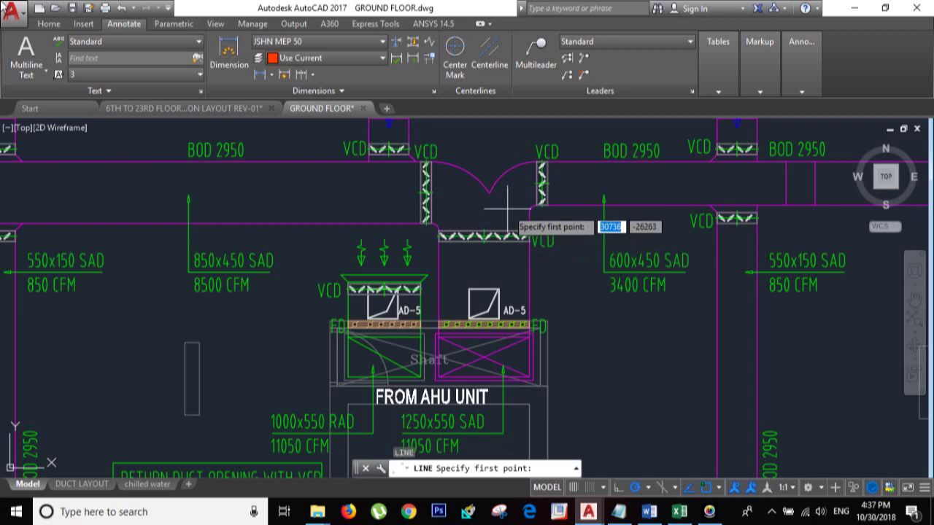
pyautogui.scroll(4, 492, 199)
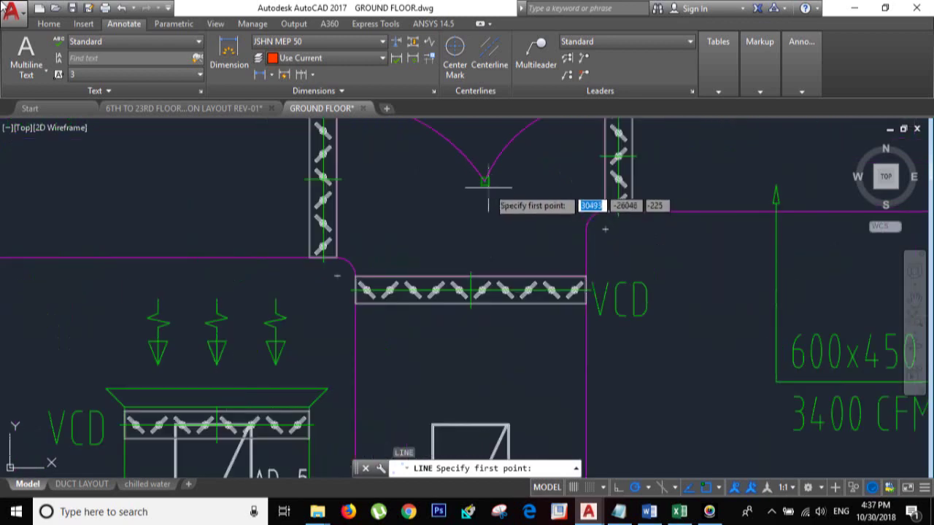
pyautogui.click(489, 183)
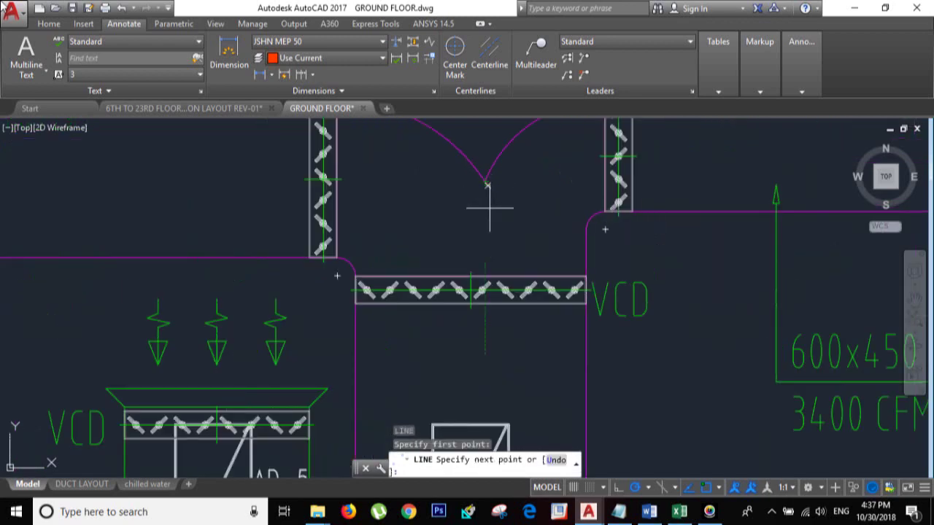
pyautogui.click(485, 276)
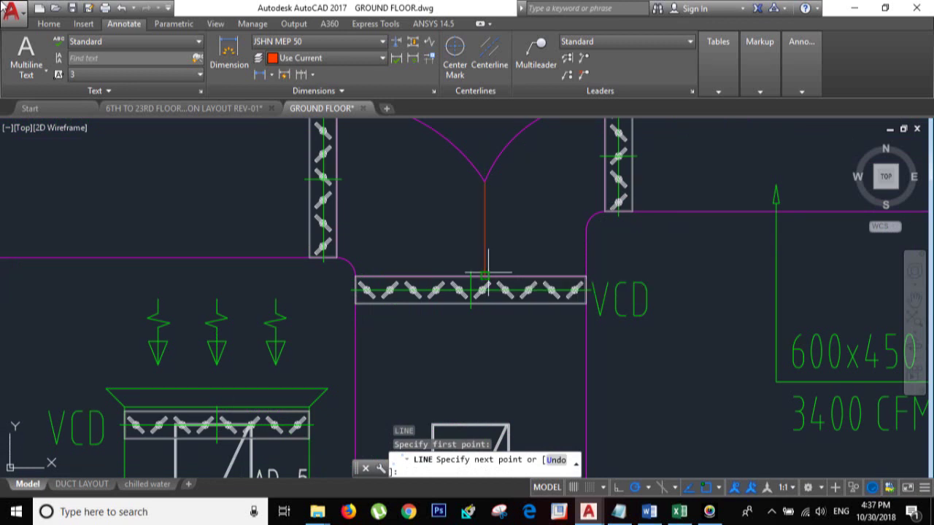
pyautogui.press('Escape')
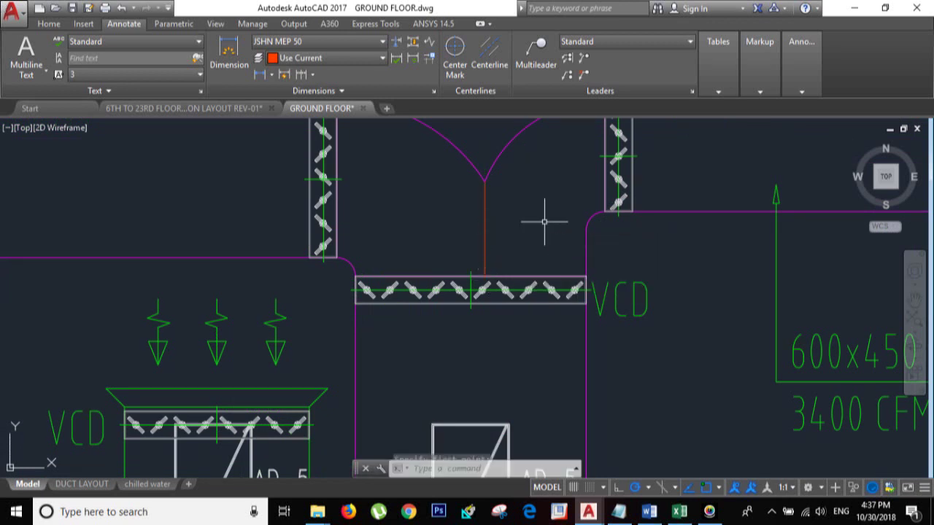
# Zoom out over the split Y-piece and bring the Word formula sheet forward
pyautogui.scroll(-2, 546, 218)
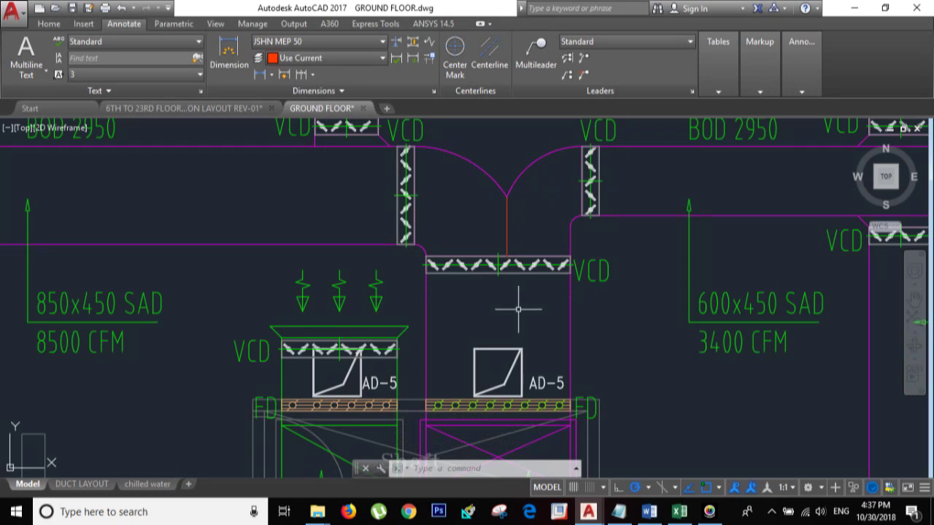
pyautogui.scroll(-3, 606, 306)
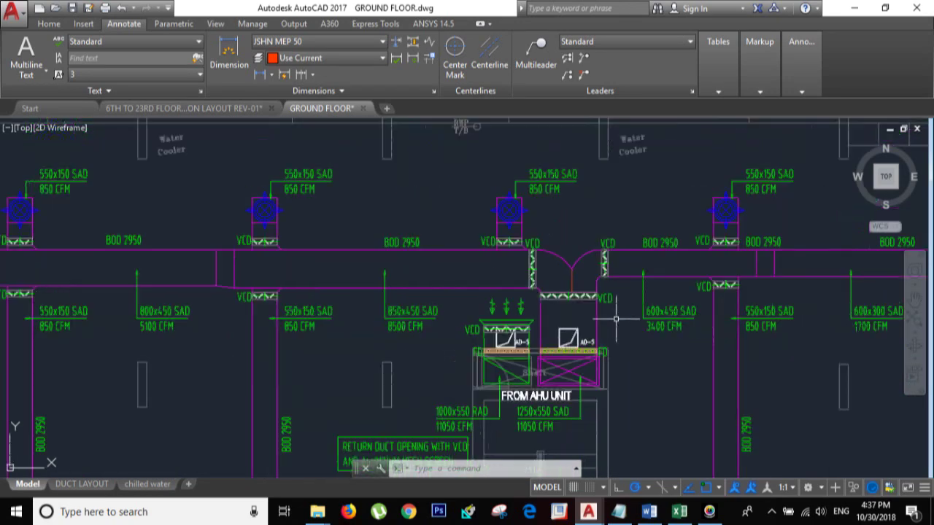
pyautogui.scroll(2, 616, 337)
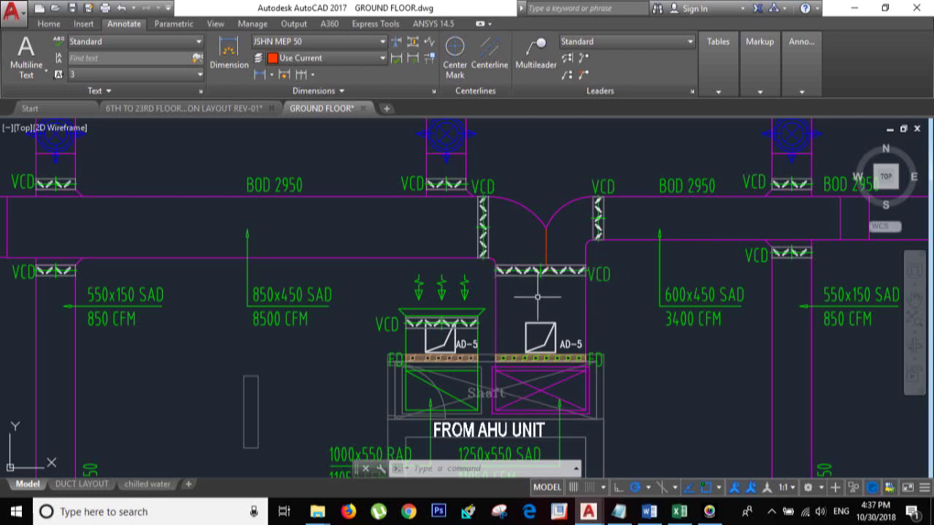
pyautogui.click(650, 511)
pyautogui.scroll(3, 417, 250)
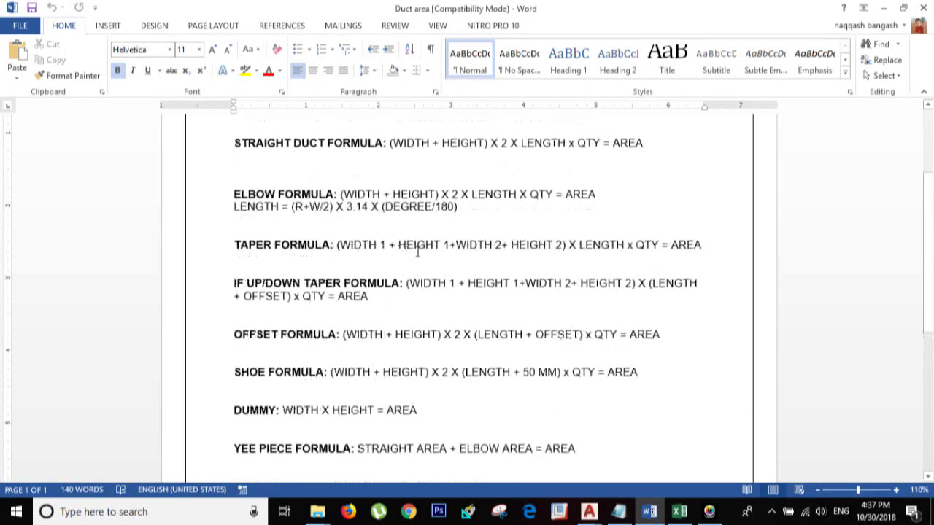
pyautogui.scroll(3, 417, 250)
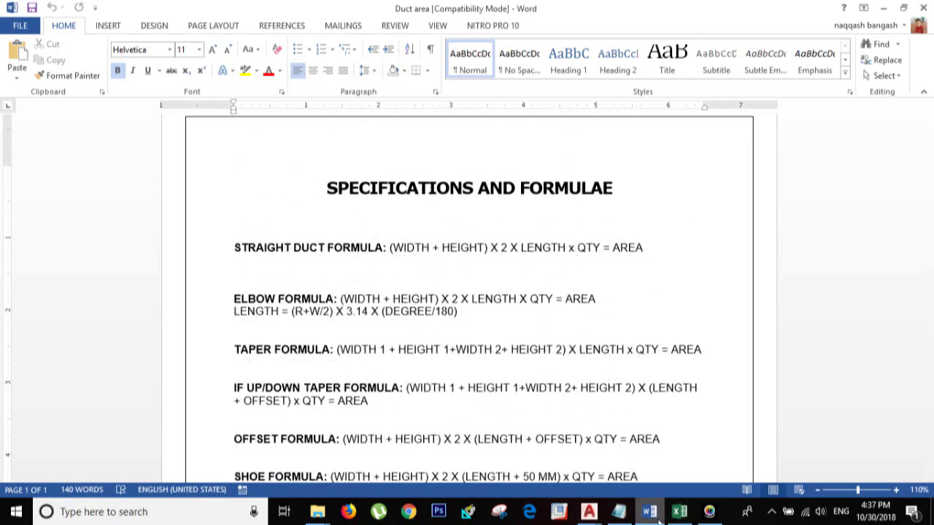
pyautogui.click(588, 512)
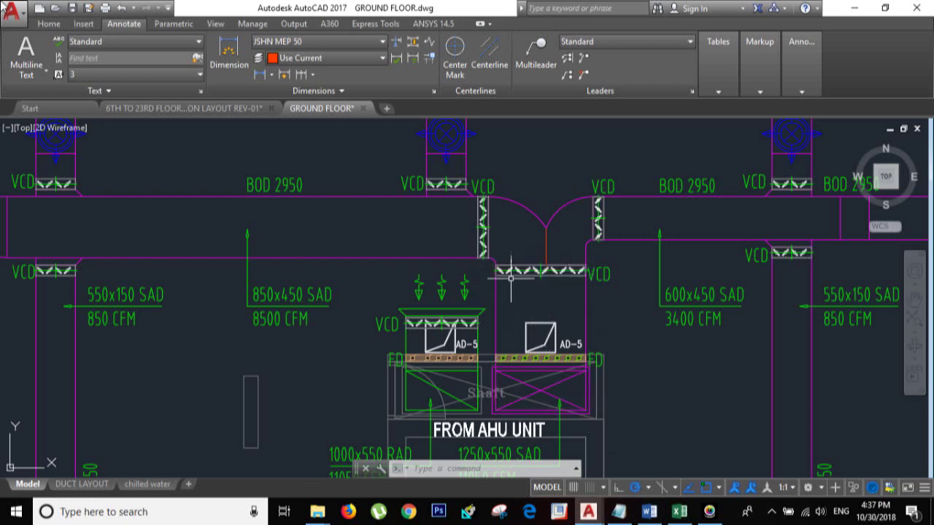
# Dimension the damper run at the Y-piece, placing the 2070 dimension beside the duct
pyautogui.click(229, 55)
pyautogui.scroll(8, 581, 264)
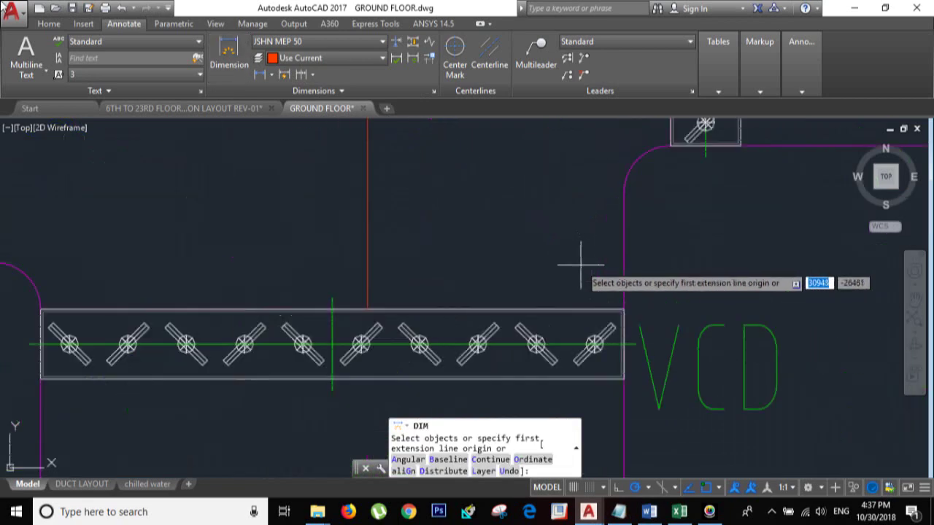
pyautogui.press('Return')
pyautogui.click(624, 310)
pyautogui.scroll(-4, 625, 310)
pyautogui.scroll(-4, 626, 310)
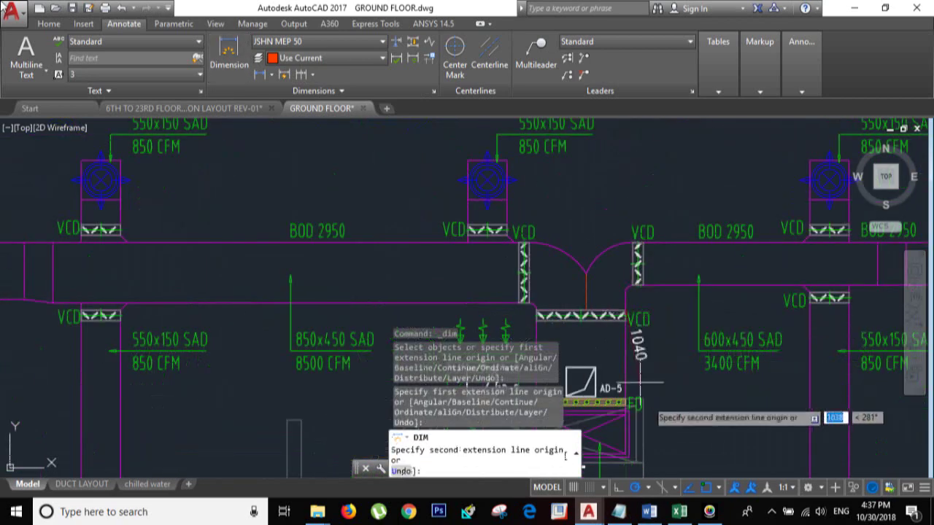
pyautogui.click(626, 451)
pyautogui.click(709, 438)
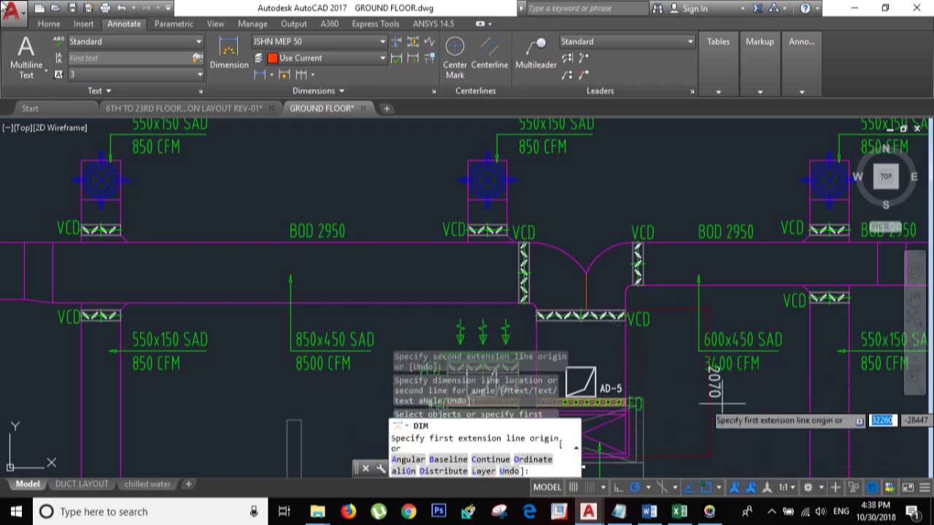
pyautogui.scroll(5, 730, 372)
pyautogui.scroll(-3, 700, 379)
pyautogui.scroll(-2, 664, 390)
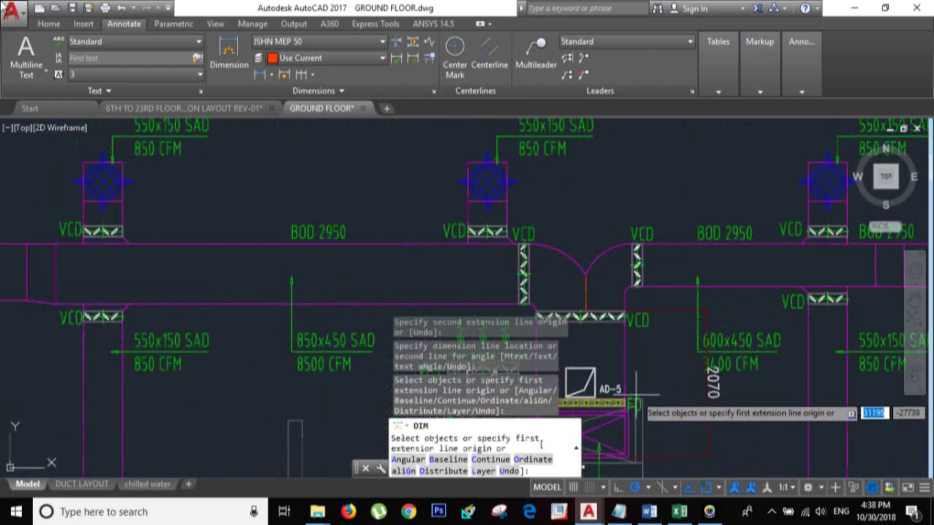
# Pan and zoom to centre the Y-piece junction and left-hand supply ducts
pyautogui.moveTo(675, 375)
pyautogui.mouseDown(button='middle')
pyautogui.moveTo(833, 359)
pyautogui.moveTo(777, 251)
pyautogui.mouseUp(button='middle')
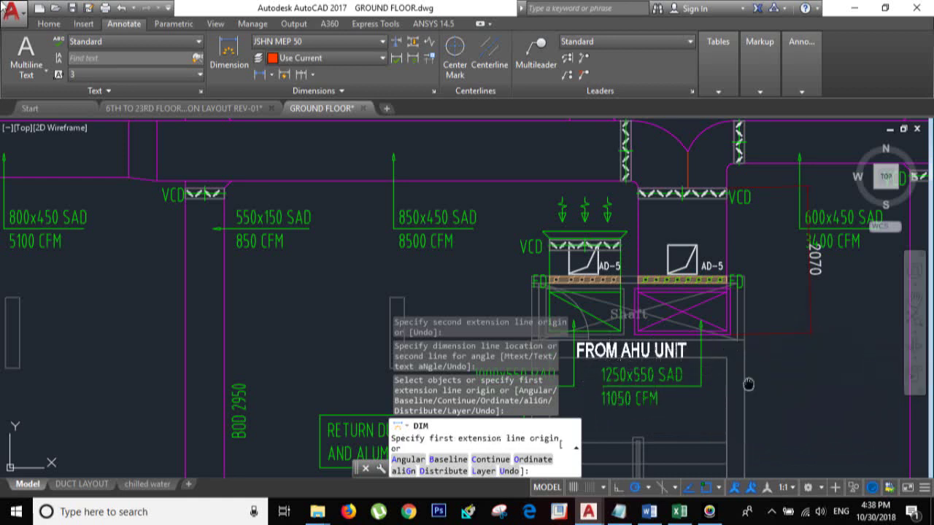
pyautogui.moveTo(648, 294); pyautogui.dragTo(643, 301, button='middle')
pyautogui.moveTo(679, 271); pyautogui.dragTo(678, 275, button='middle')
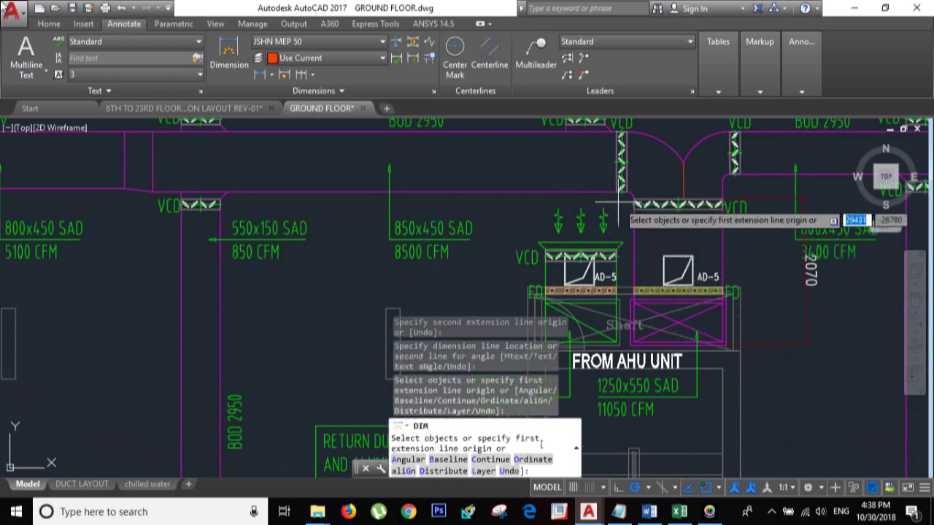
pyautogui.moveTo(730, 161); pyautogui.dragTo(693, 212, button='middle')
pyautogui.scroll(2, 663, 266)
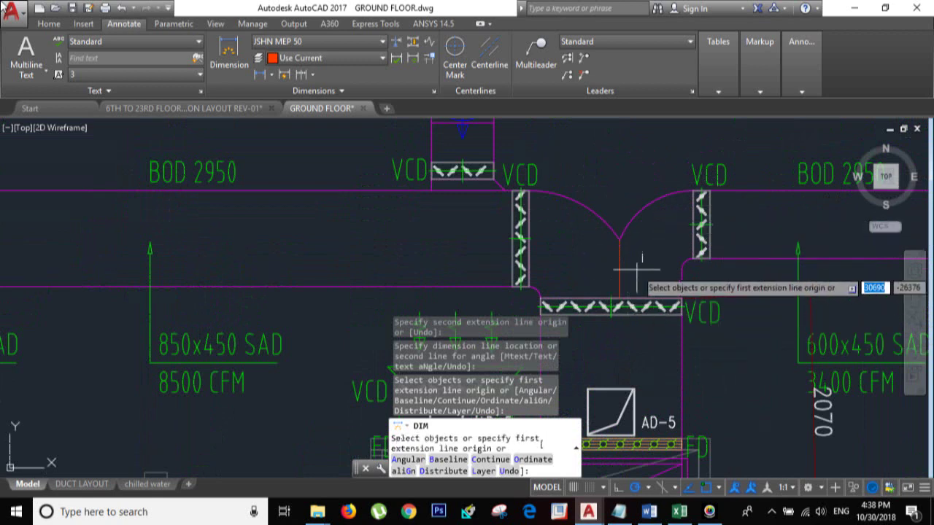
# Check the Yee Piece formula in the Duct area sheet, then return to the drawing
pyautogui.click(681, 513)
pyautogui.click(681, 513)
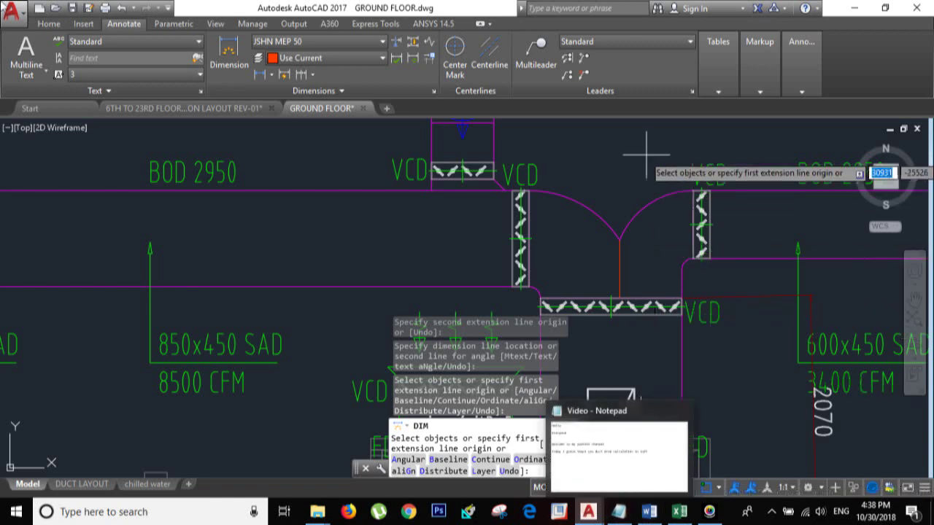
pyautogui.click(649, 513)
pyautogui.scroll(-3, 425, 399)
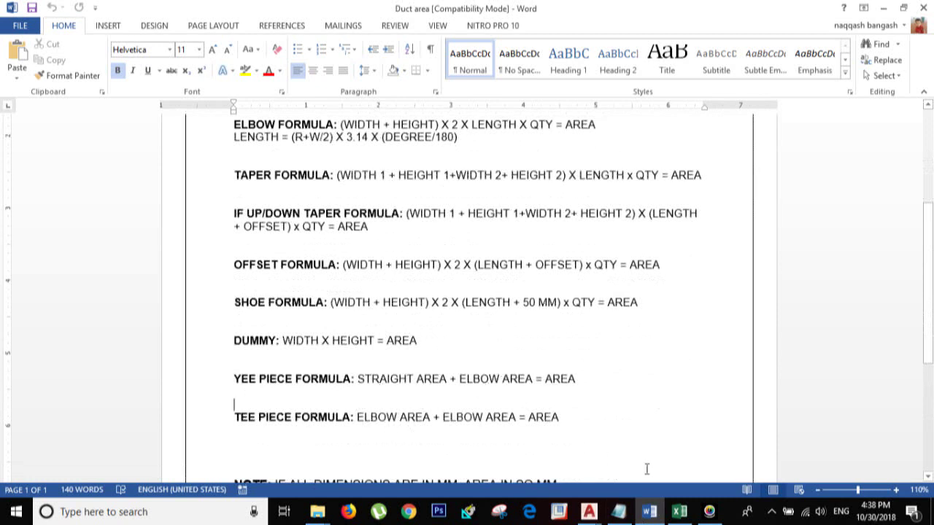
pyautogui.moveTo(589, 512)
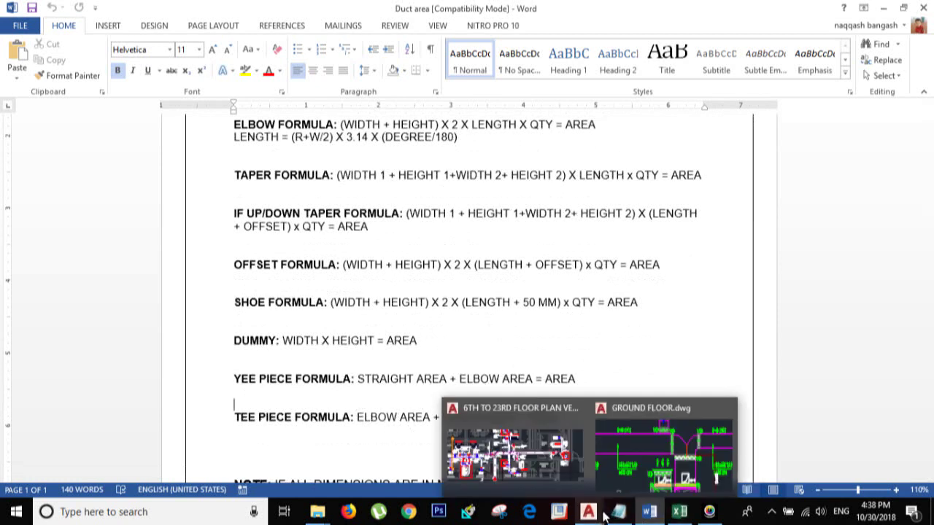
pyautogui.click(623, 467)
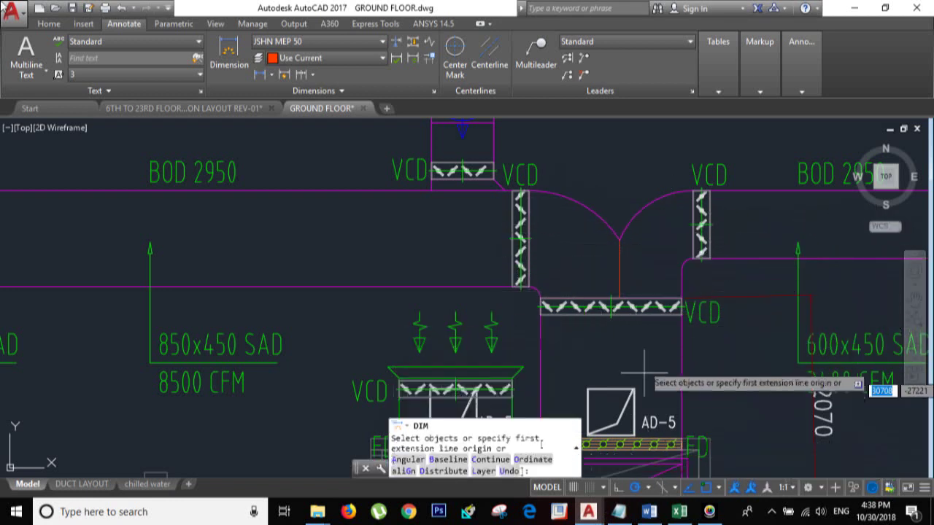
pyautogui.click(916, 306)
# Pan the drawing up then back down to frame the Y-piece and AD-5 dampers
pyautogui.moveTo(622, 410); pyautogui.dragTo(634, 312)
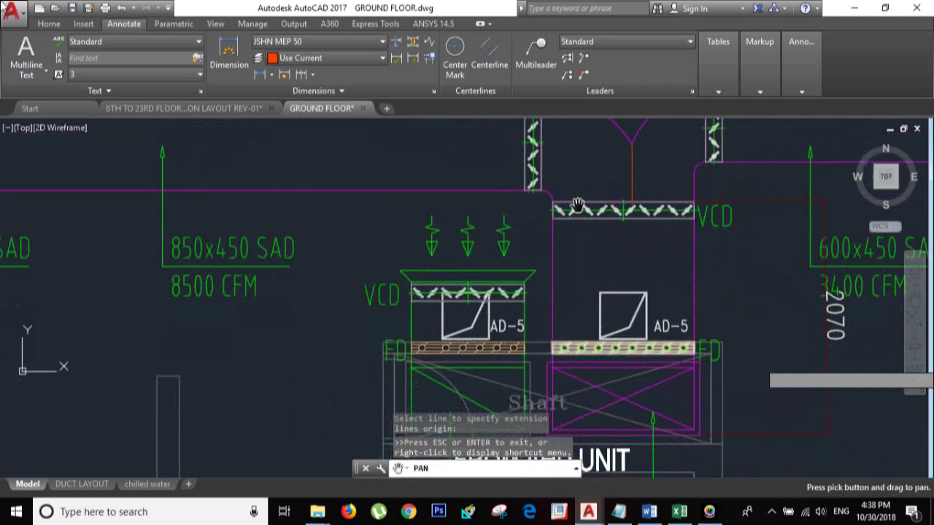
pyautogui.moveTo(677, 283); pyautogui.dragTo(661, 338)
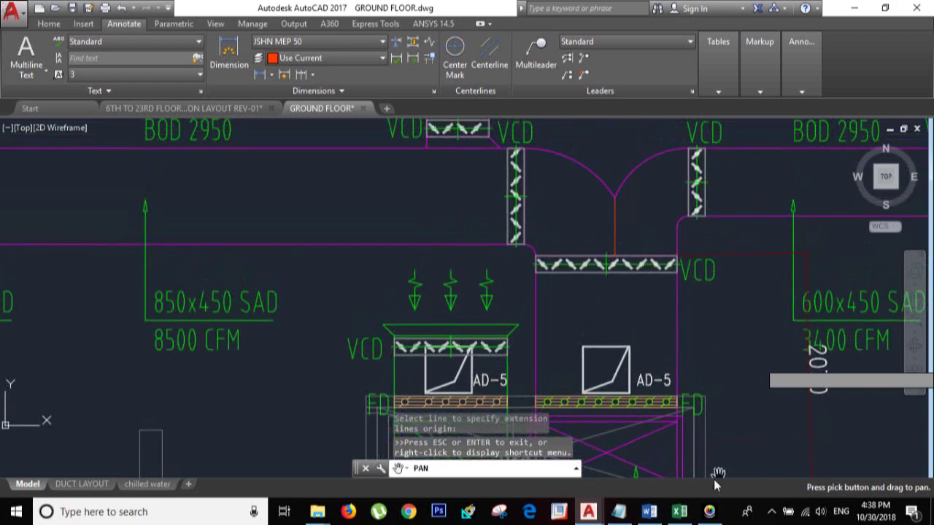
pyautogui.click(650, 512)
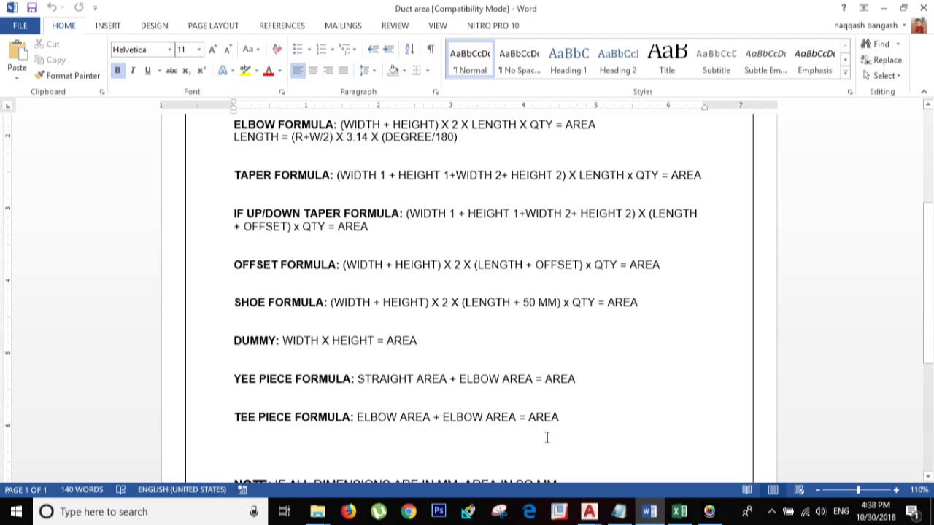
# Return from the Yee piece formula to the ground-floor duct drawing
pyautogui.click(649, 512)
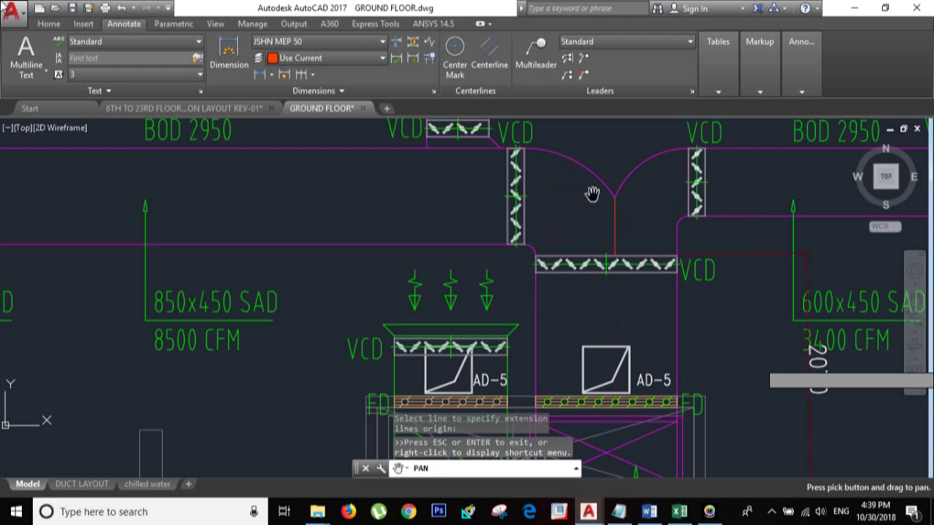
# Wheel-zoom out and back in around the Y-piece and AHU junction
pyautogui.scroll(-2, 670, 314)
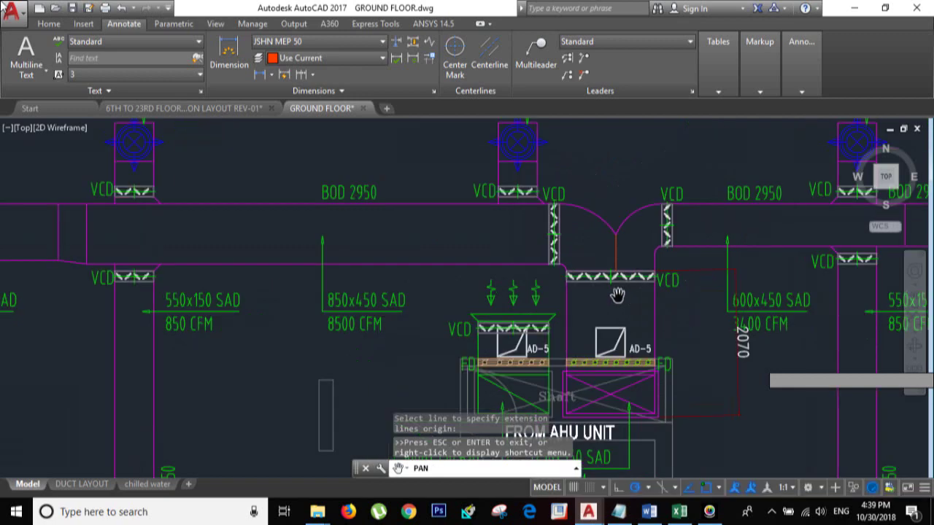
pyautogui.scroll(-3, 615, 292)
pyautogui.scroll(1, 587, 306)
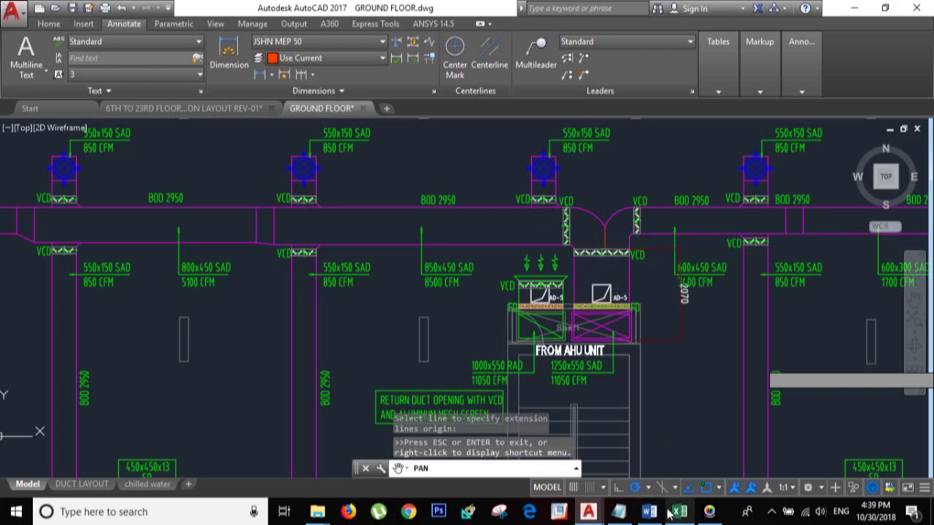
# Wheel-zoom in and out across the ground-floor layout
pyautogui.scroll(-4, 594, 329)
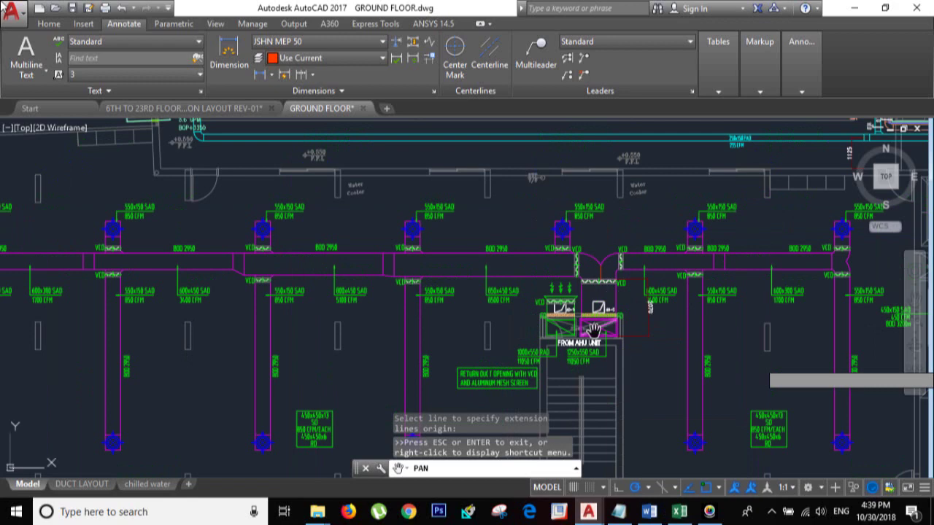
pyautogui.scroll(1, 586, 274)
pyautogui.scroll(3, 586, 274)
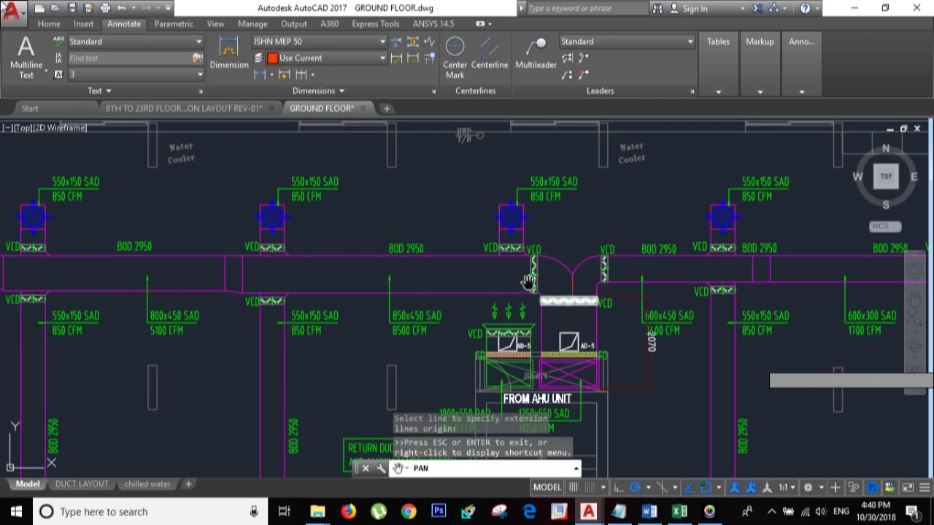
pyautogui.scroll(2, 592, 288)
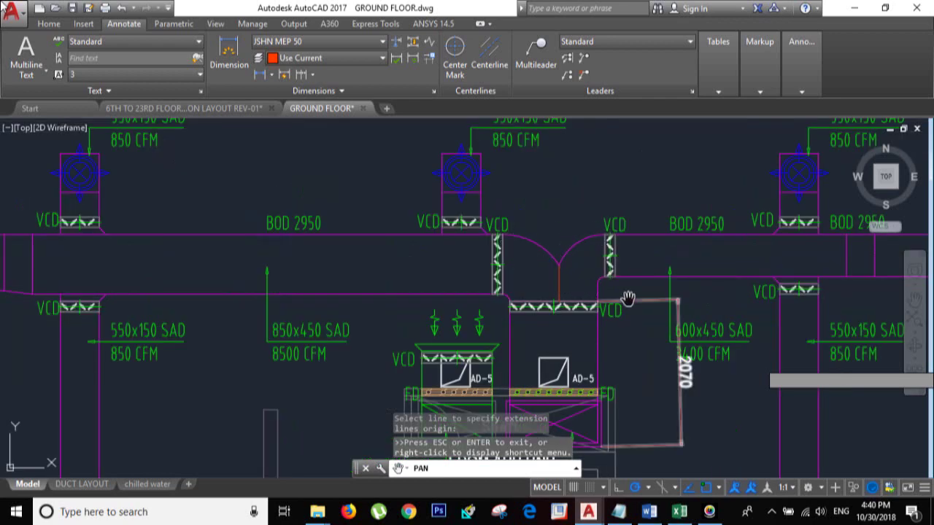
pyautogui.scroll(-3, 628, 298)
pyautogui.scroll(-2, 501, 269)
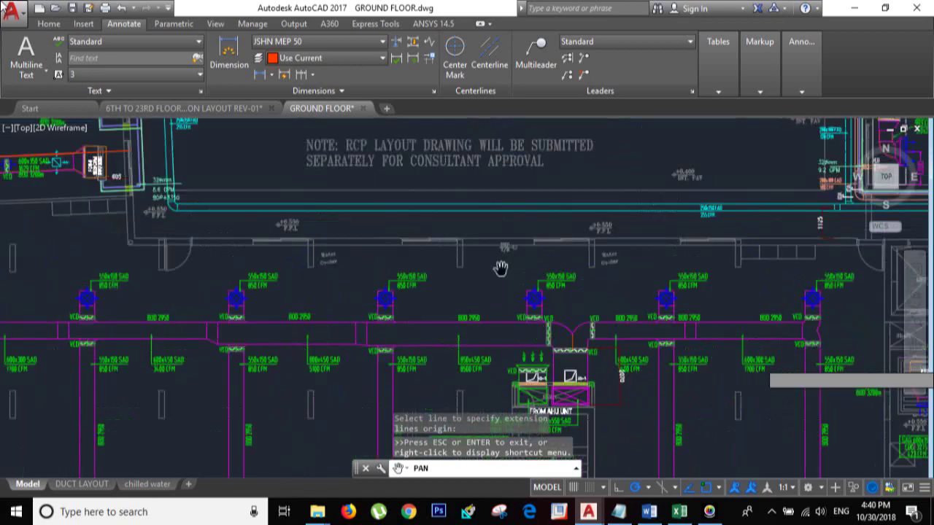
pyautogui.scroll(-1, 437, 298)
pyautogui.scroll(-3, 510, 304)
pyautogui.scroll(-1, 586, 309)
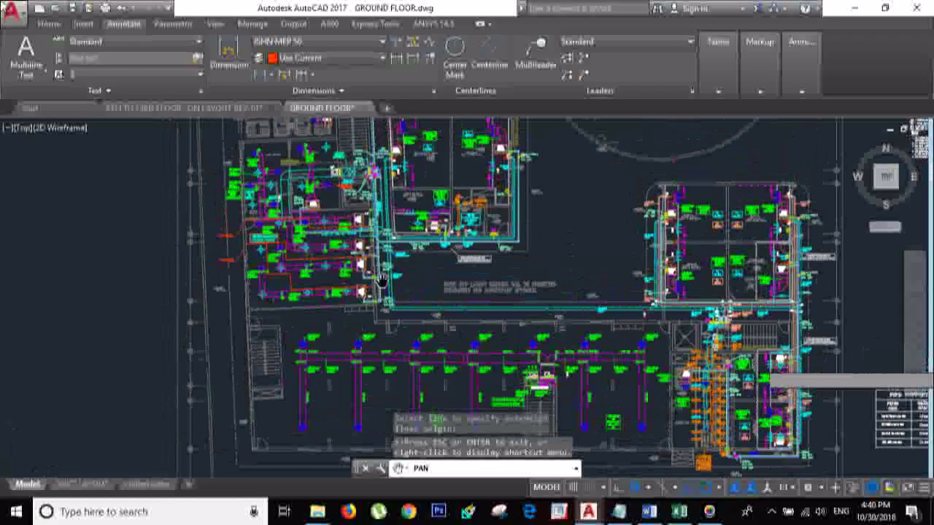
# Pan over the right-hand wing, lower rooms, SUBMITTED note and FCU ducts
pyautogui.moveTo(586, 310); pyautogui.dragTo(491, 322)
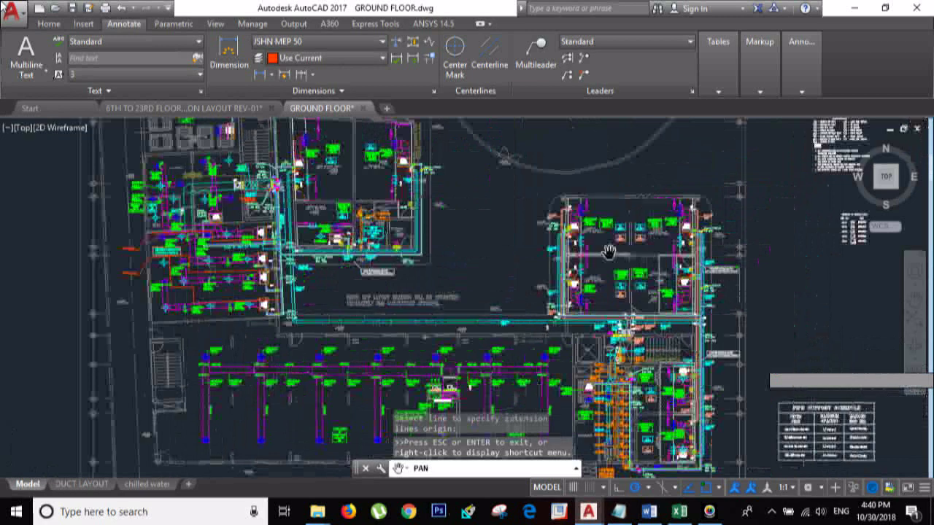
pyautogui.scroll(3, 633, 229)
pyautogui.scroll(3, 562, 241)
pyautogui.scroll(-1, 565, 219)
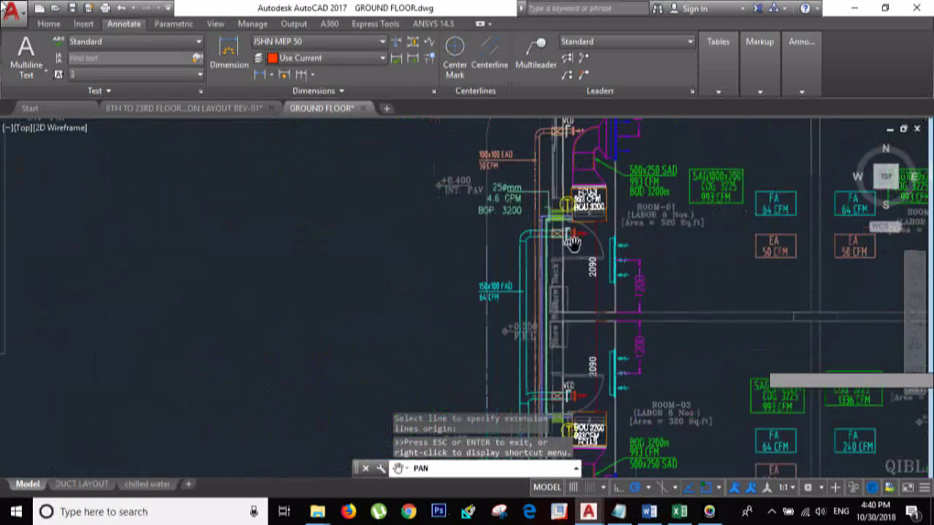
pyautogui.moveTo(568, 180); pyautogui.dragTo(577, 200)
pyautogui.moveTo(573, 453); pyautogui.dragTo(570, 243)
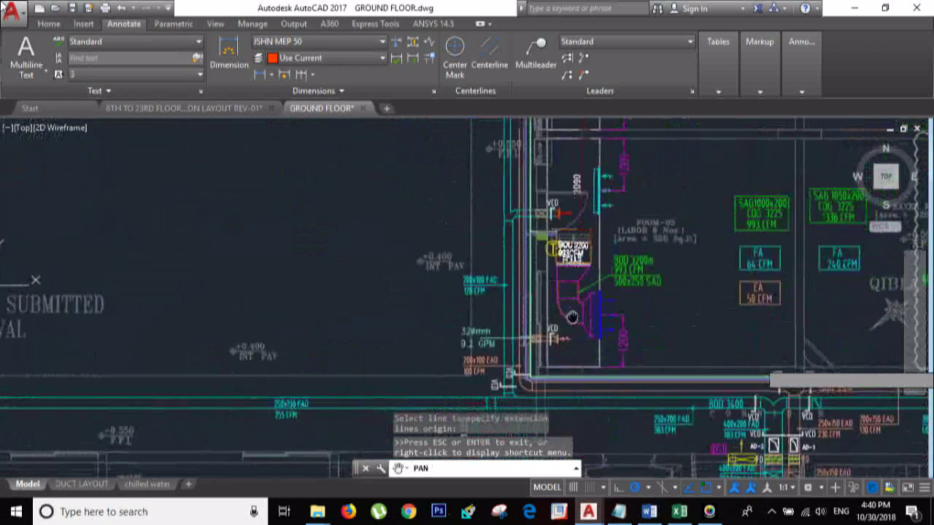
pyautogui.moveTo(574, 347); pyautogui.dragTo(511, 219)
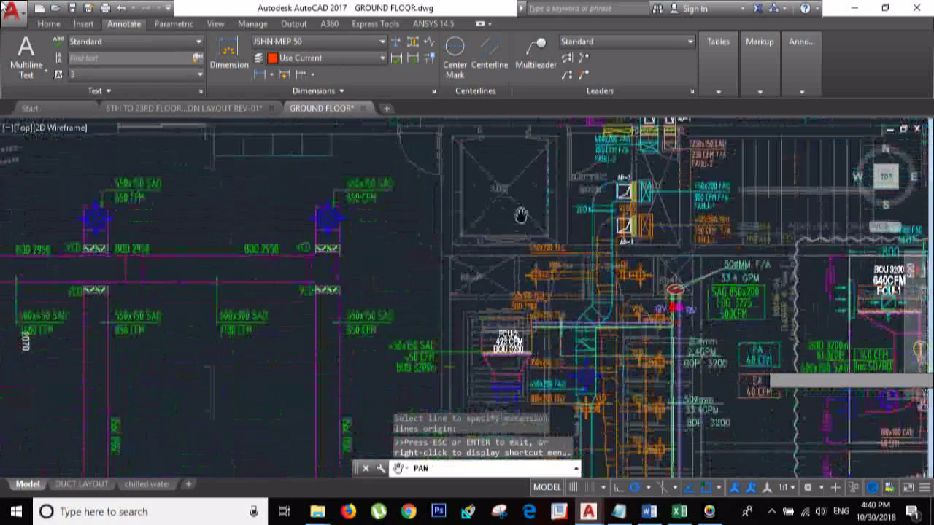
pyautogui.moveTo(504, 452); pyautogui.dragTo(565, 312)
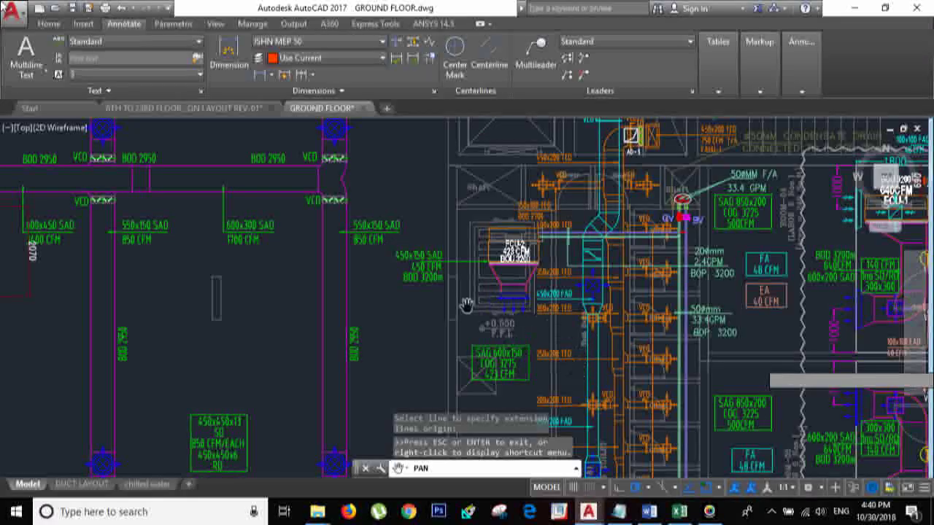
# Centre the AHU unit and return-duct note, then bring the Duct area sheet forward
pyautogui.moveTo(496, 335); pyautogui.dragTo(675, 302)
pyautogui.moveTo(363, 287); pyautogui.dragTo(507, 309)
pyautogui.moveTo(153, 296); pyautogui.dragTo(270, 297)
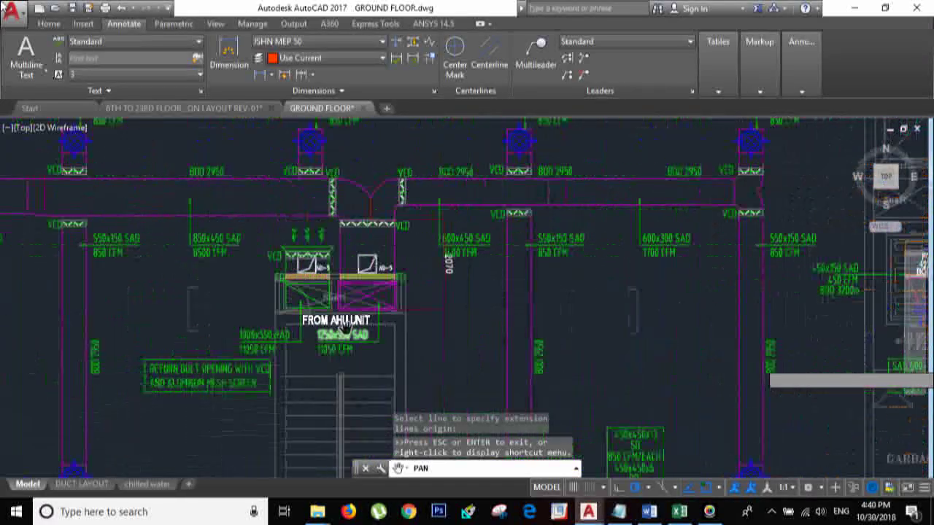
pyautogui.scroll(-1, 270, 297)
pyautogui.scroll(-1, 284, 313)
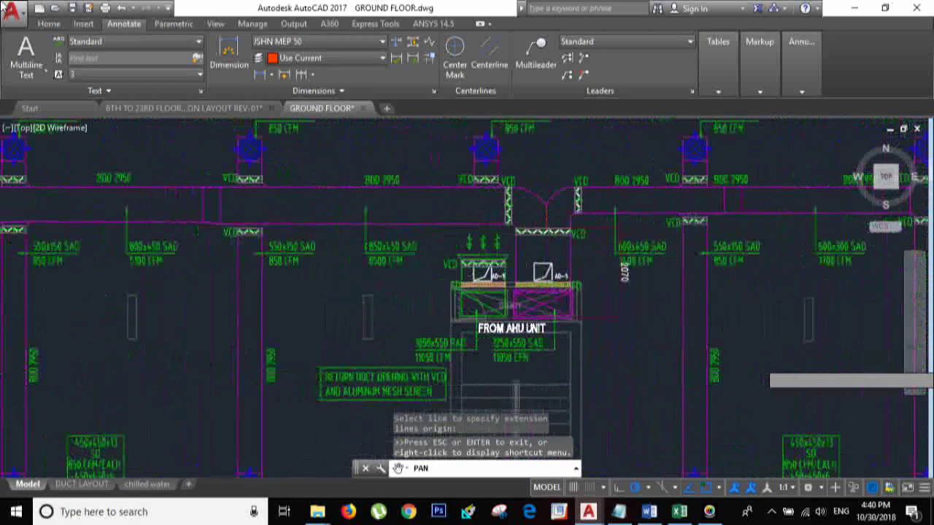
pyautogui.scroll(-1, 365, 312)
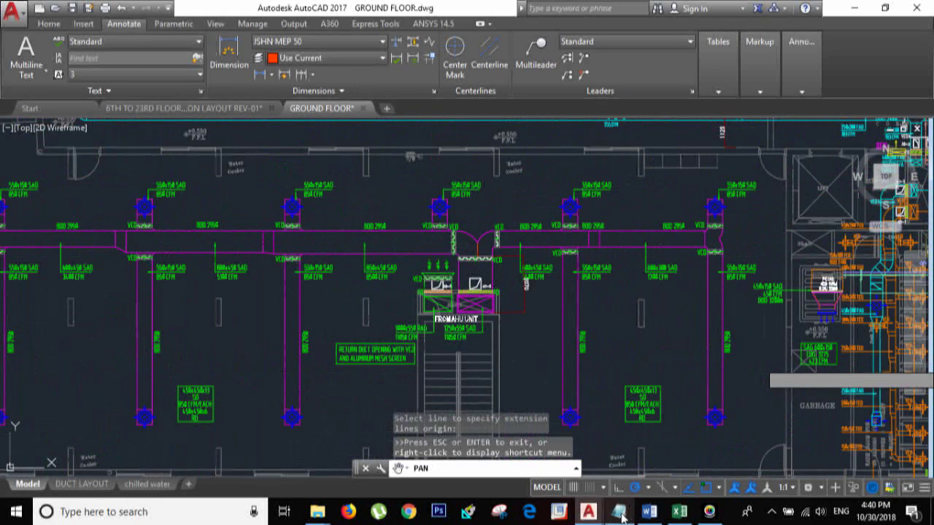
pyautogui.click(646, 515)
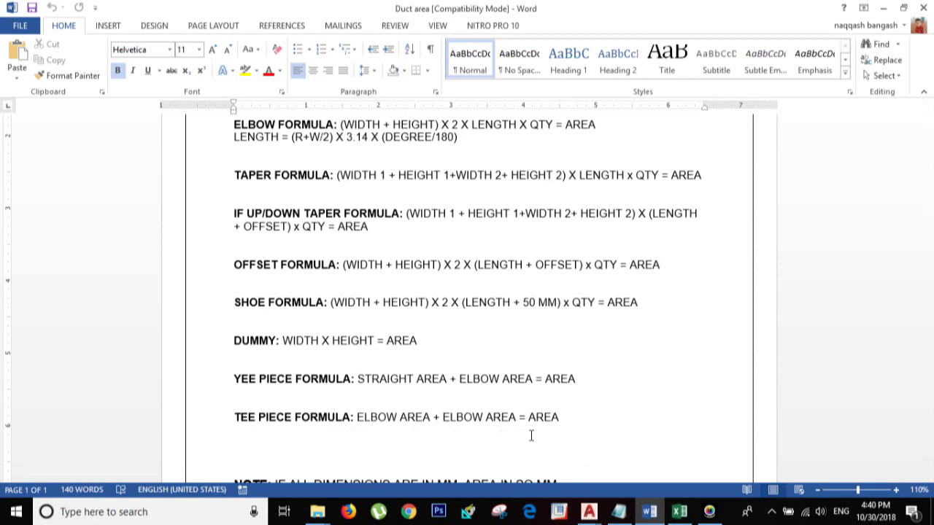
# Scroll the Duct area sheet to show the SQ.MM note under the Tee piece formula
pyautogui.scroll(-1, 532, 435)
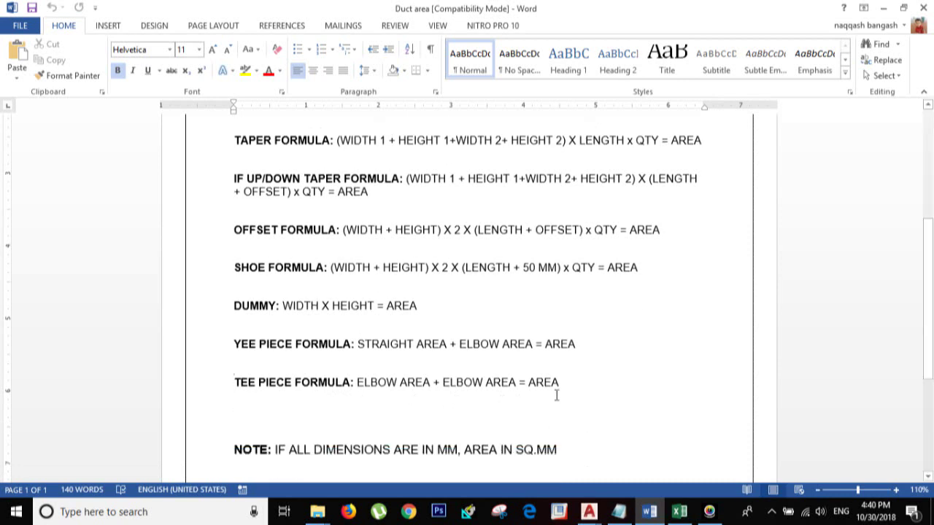